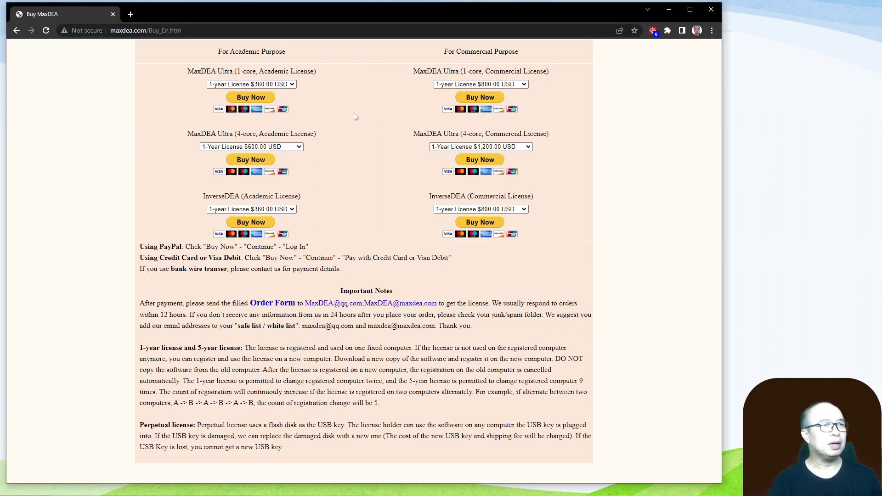
- Download MaxDEA 8 Basic from the site's download page and switch to the MaxDEA8Basic folder in File Explorer
left_click(15, 30)
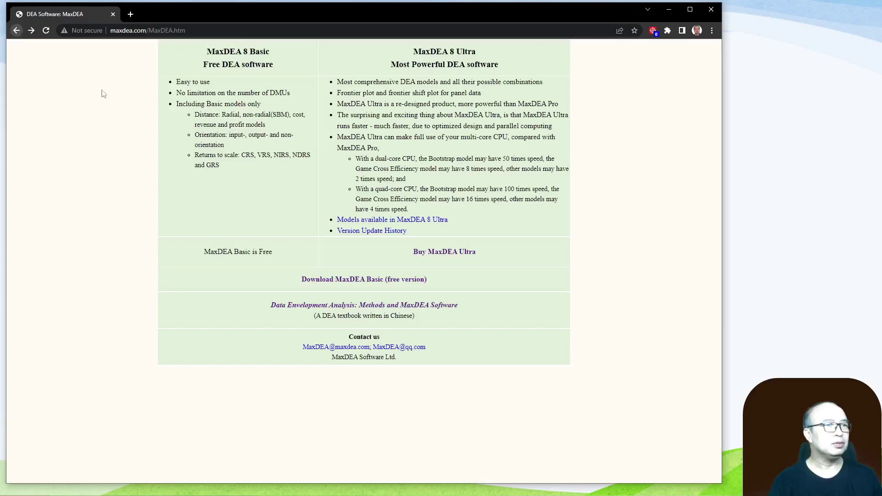
left_click(330, 280)
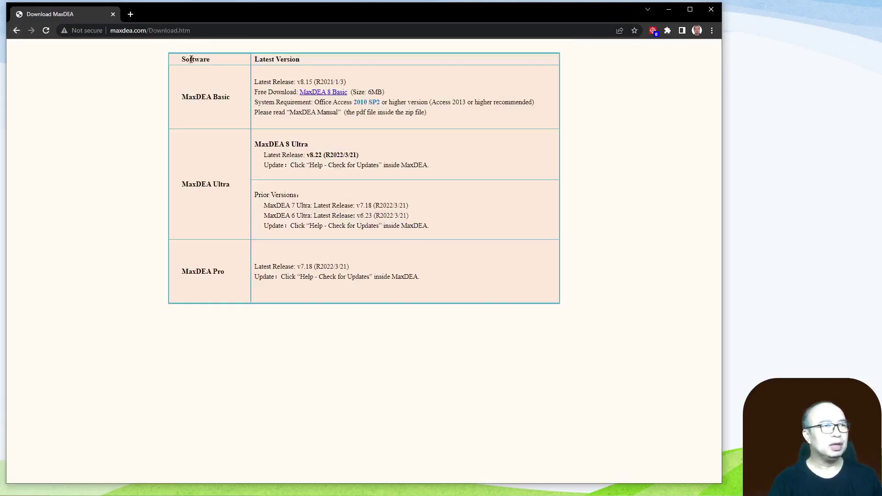
left_click(324, 93)
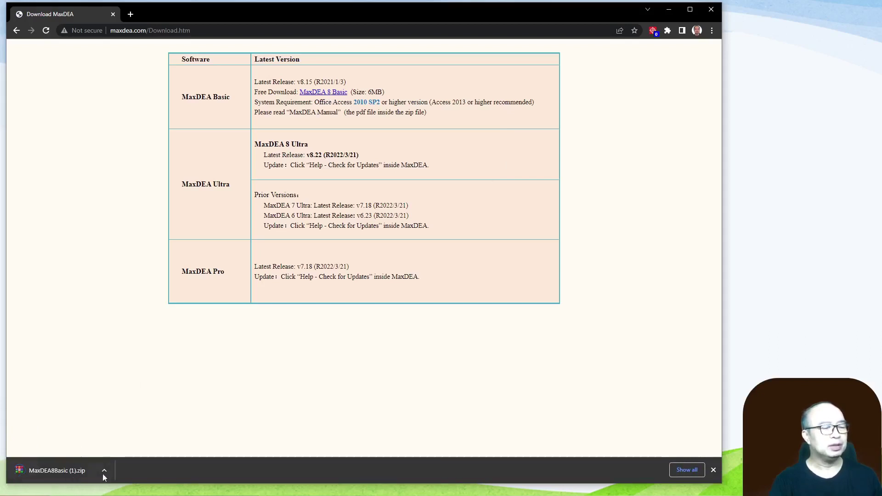
key("alt+Tab")
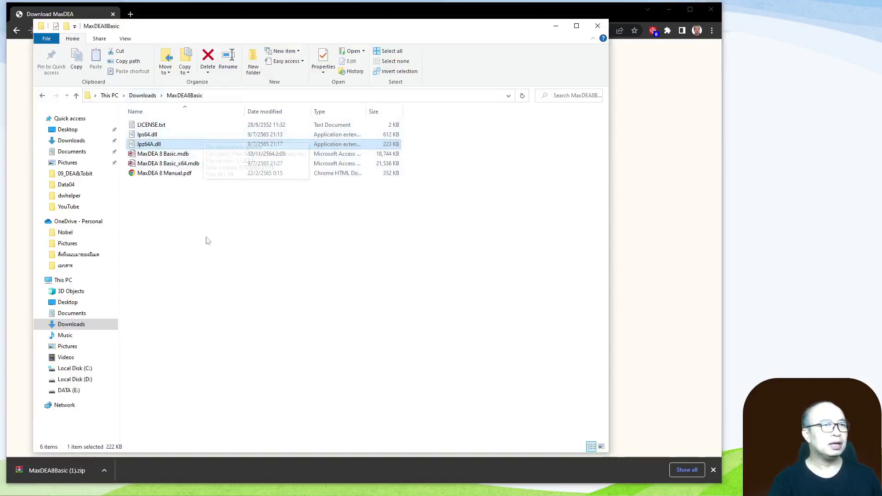
- Try to open the MaxDEA 8 Basic.mdb database from the MaxDEA8Basic folder
left_click(171, 156)
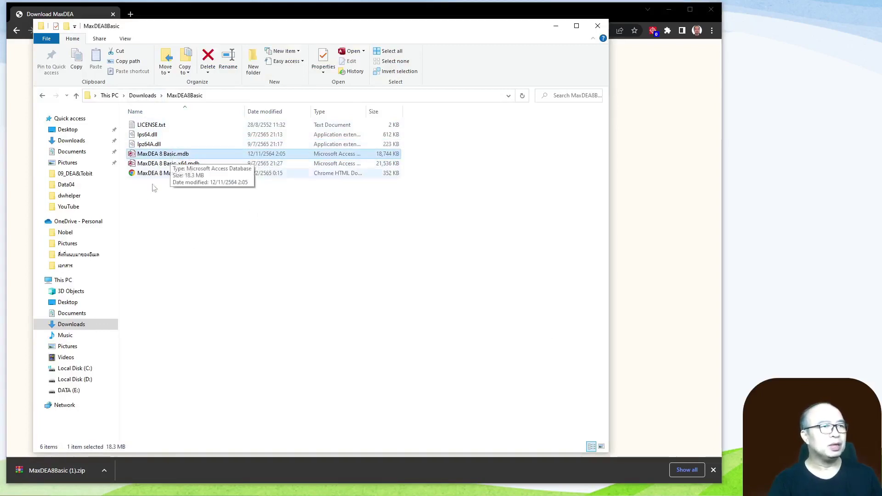
double_click(171, 156)
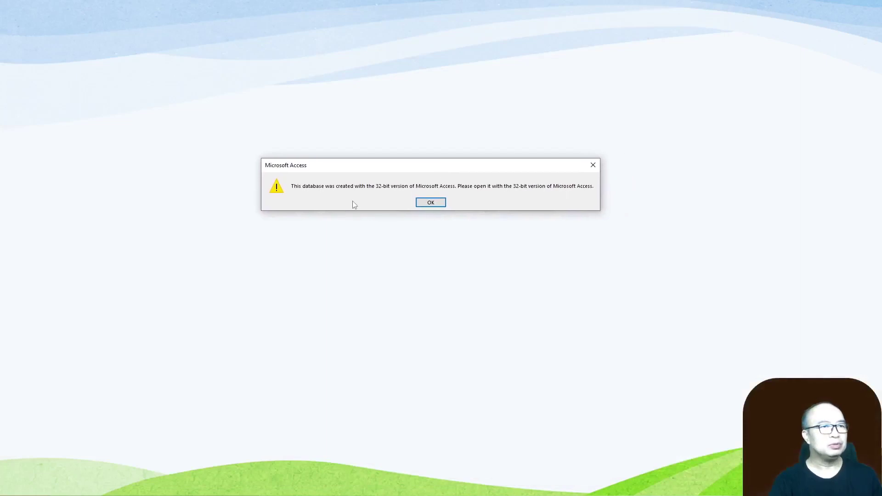
left_click(435, 205)
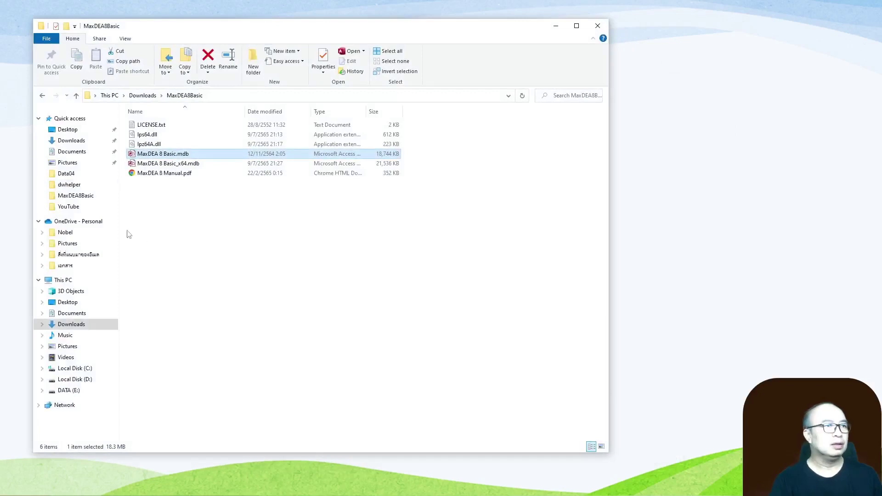
- Open the 64-bit database MaxDEA 8 Basic_x64.mdb and reposition and narrow its window so it fits on the screen
left_click(169, 232)
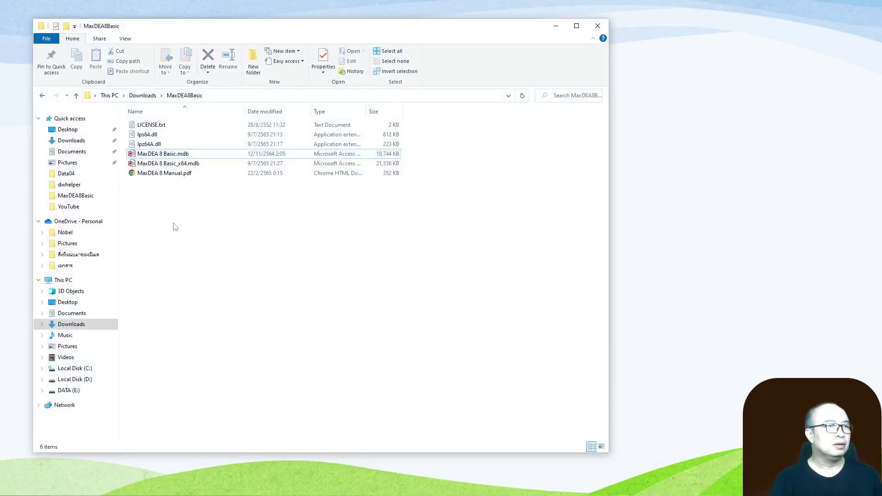
double_click(165, 164)
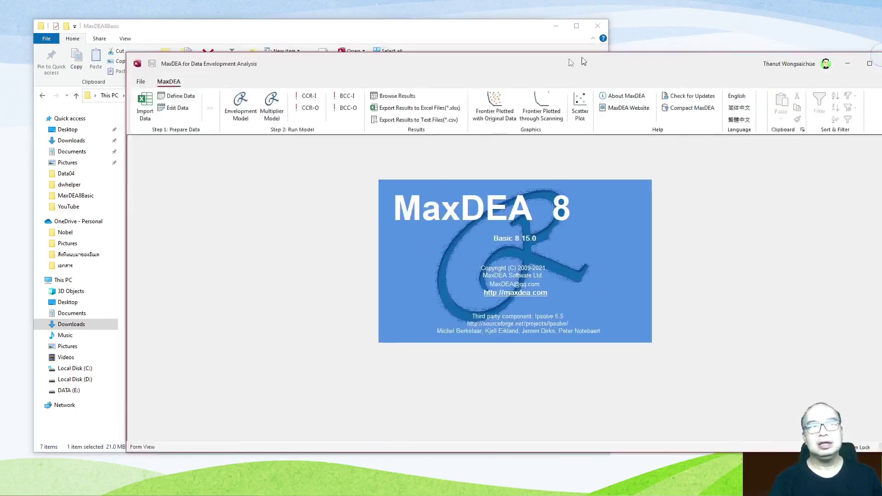
left_click_drag(584, 61, 463, 17)
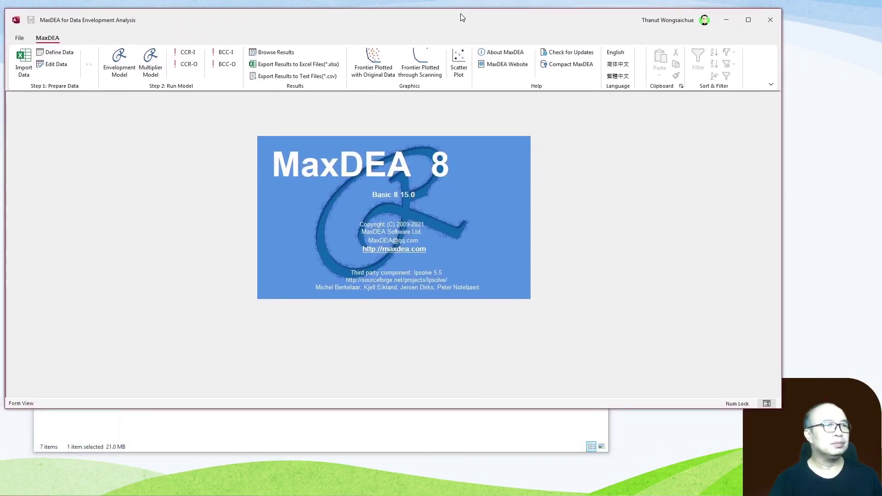
left_click_drag(784, 230, 737, 214)
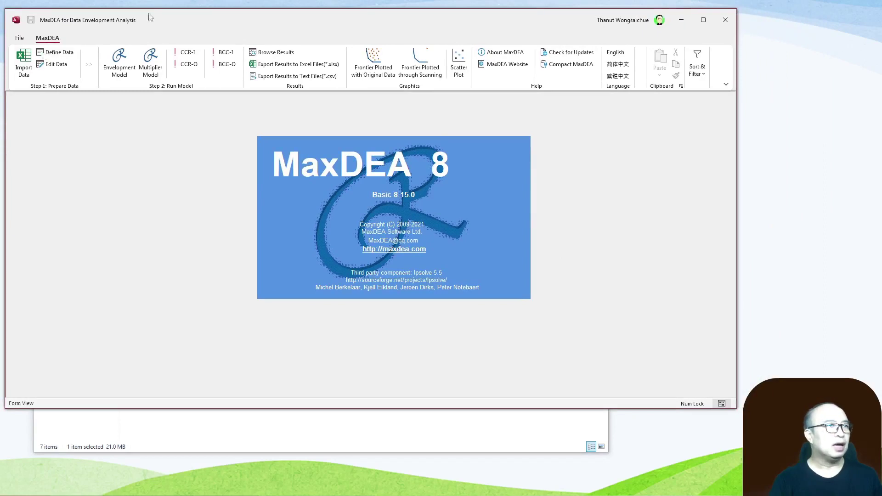
left_click_drag(158, 18, 160, 14)
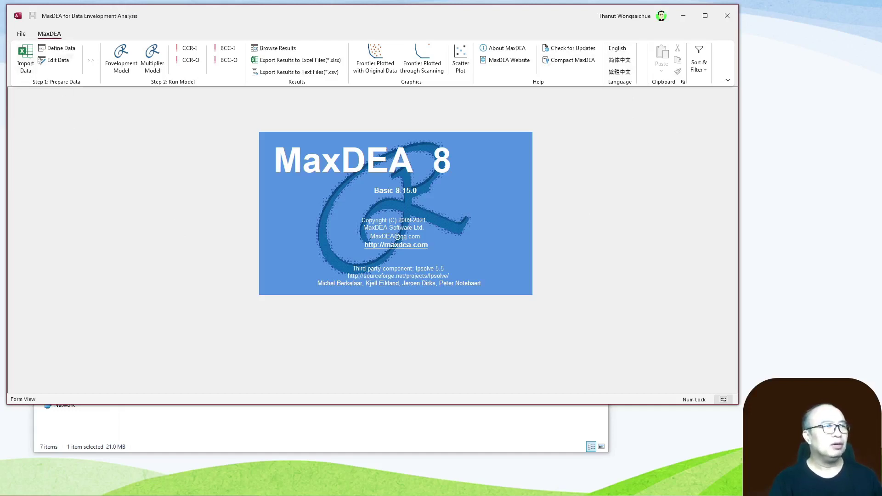
- Review the field types assigned to the fields from Year to Group in the data definition and accept them
left_click(63, 49)
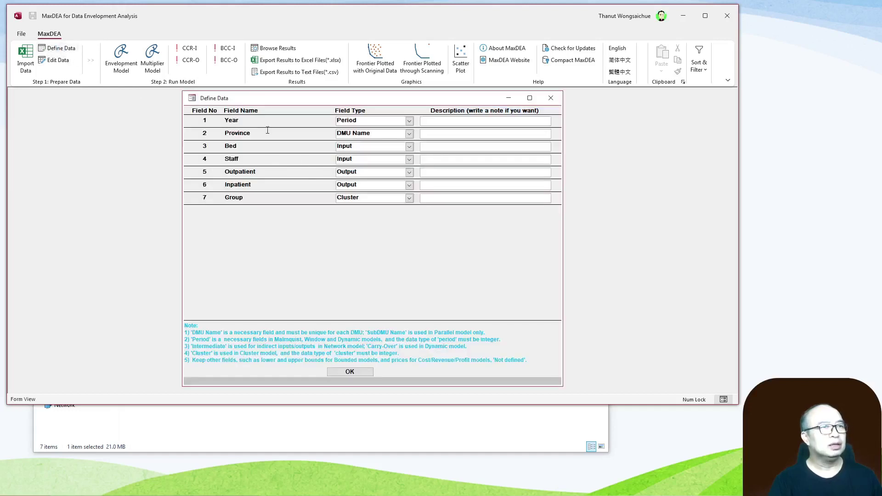
left_click_drag(275, 102, 233, 115)
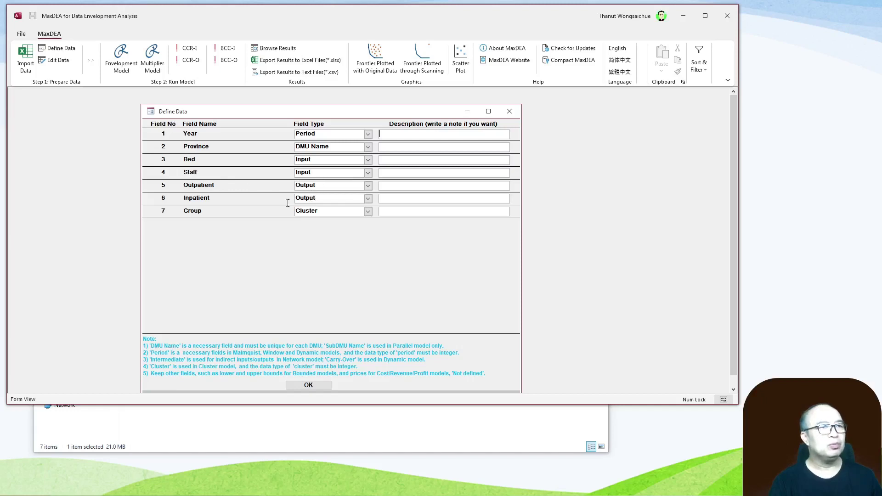
left_click(310, 386)
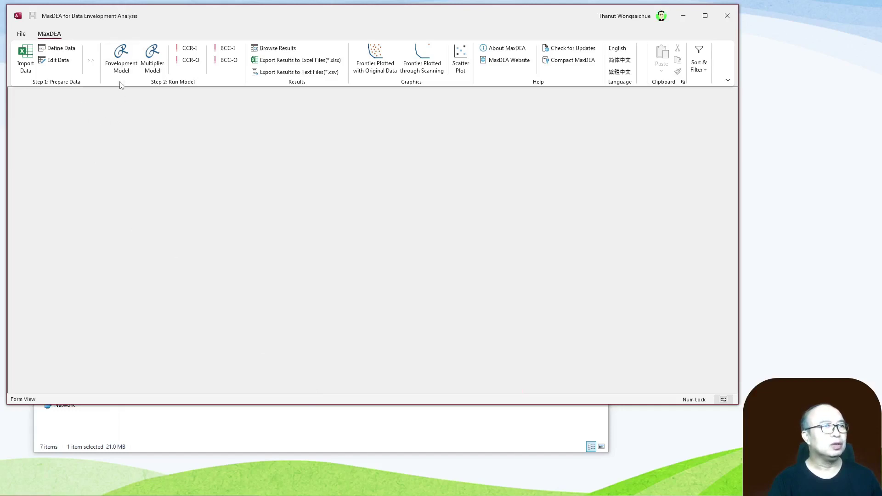
- Run the envelopment model with the Radial (CCR 1978; BCC 1984) distance
left_click(121, 54)
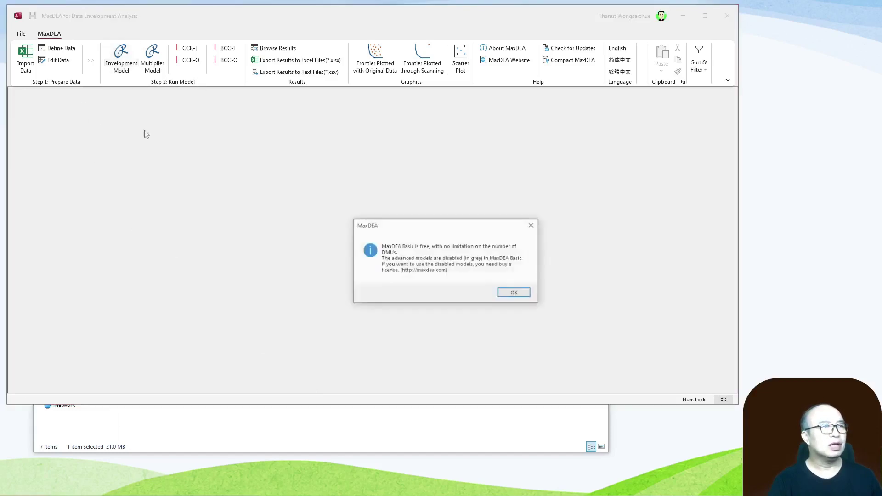
left_click(515, 294)
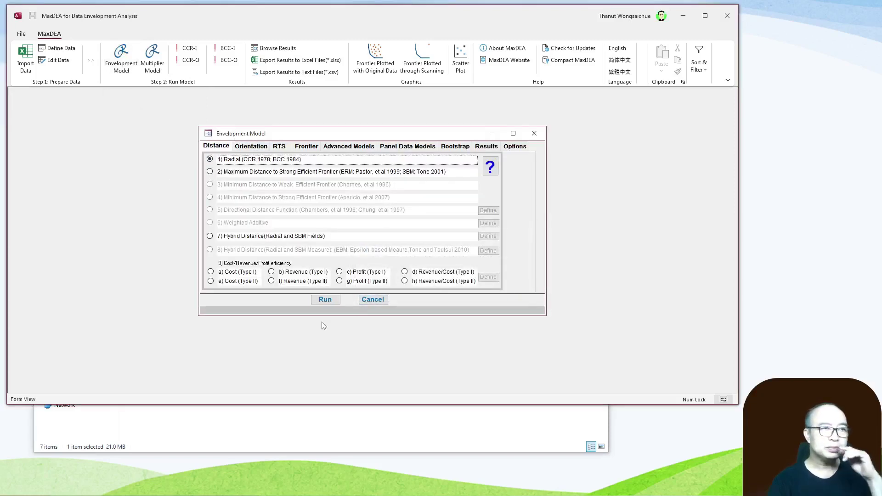
left_click(326, 301)
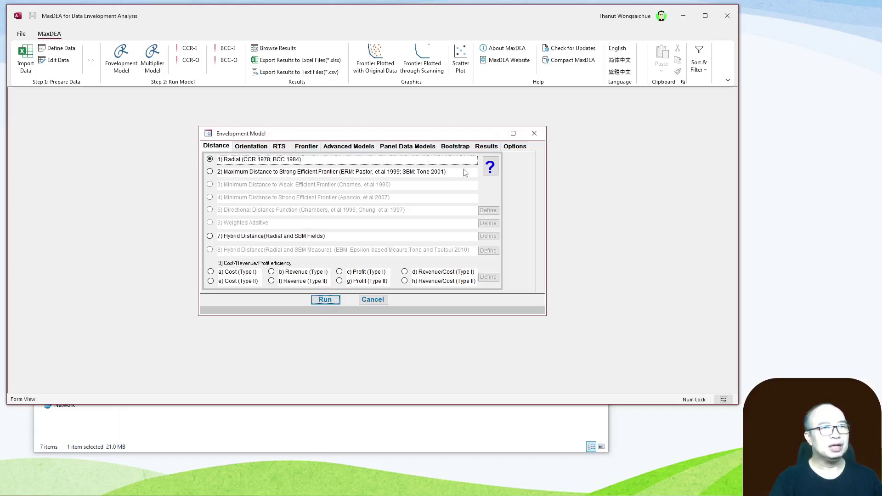
left_click(325, 300)
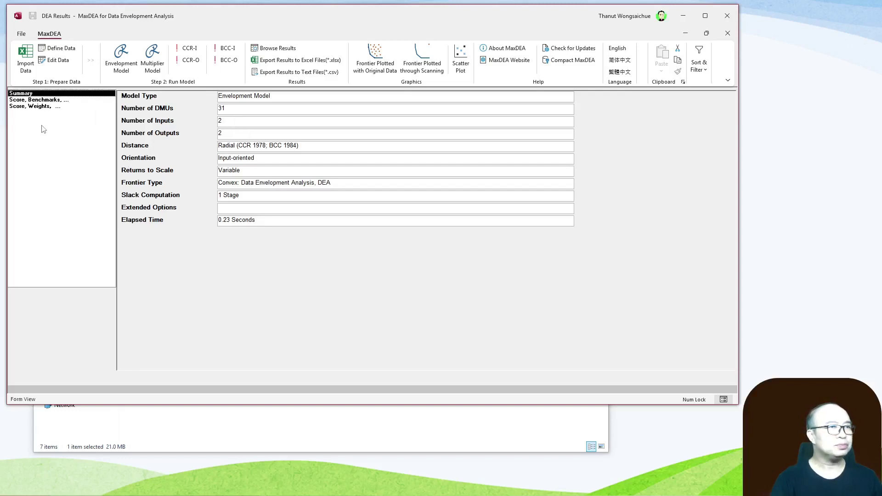
- Examine the scores and benchmarks results across their columns, compare the scores and weights table, and return to the benchmarks
left_click(23, 100)
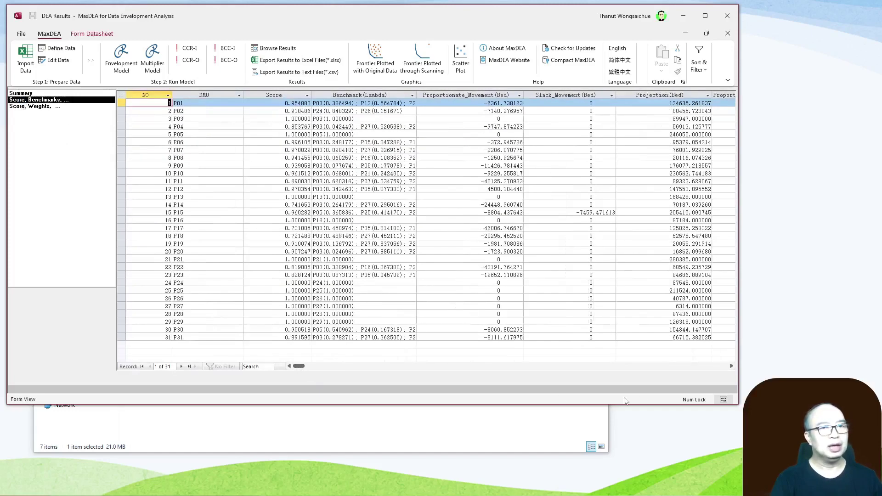
left_click(732, 366)
left_click(732, 367)
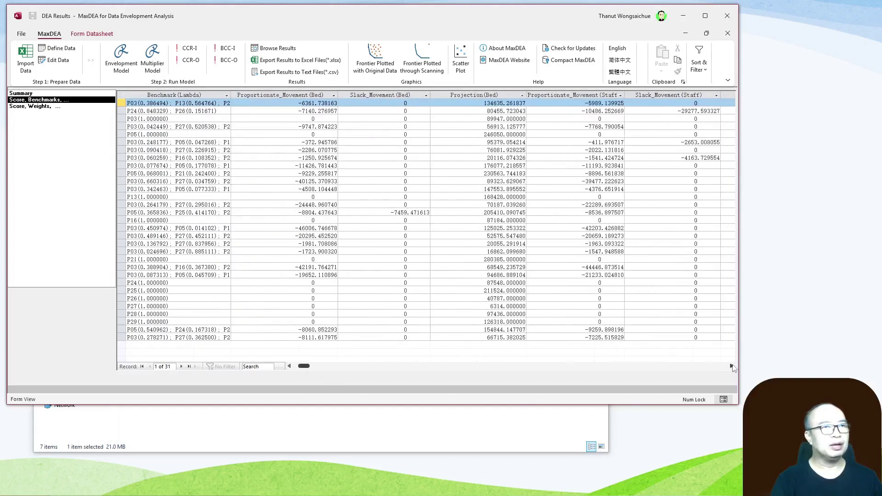
left_click(37, 107)
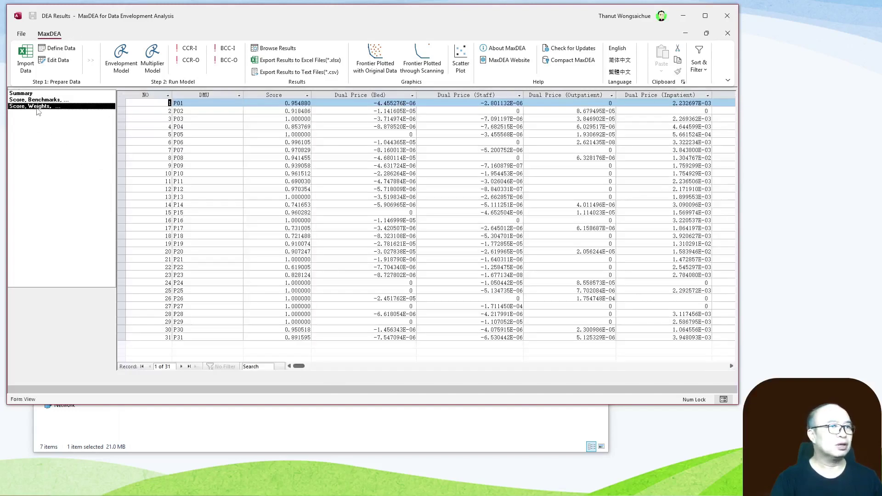
left_click(45, 101)
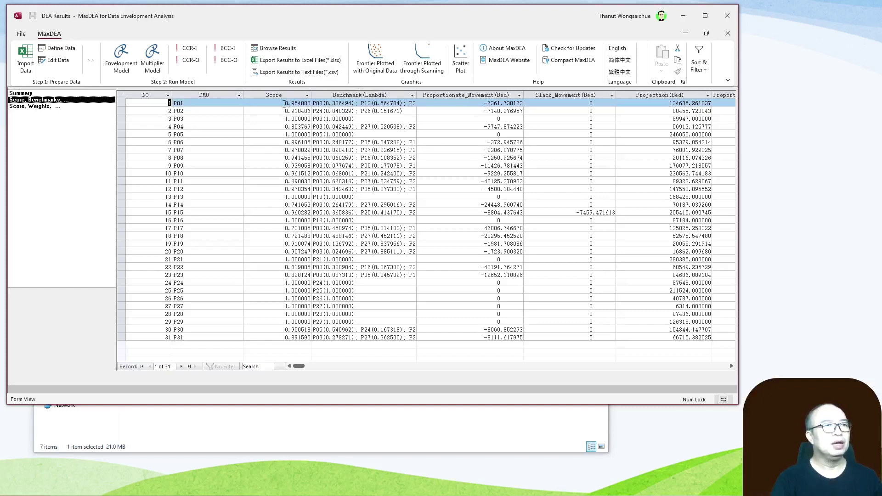
- Export the results to Excel files, check the export folder 2565-07-10 inside MaxDEA8Basic, and return to the results
left_click(281, 65)
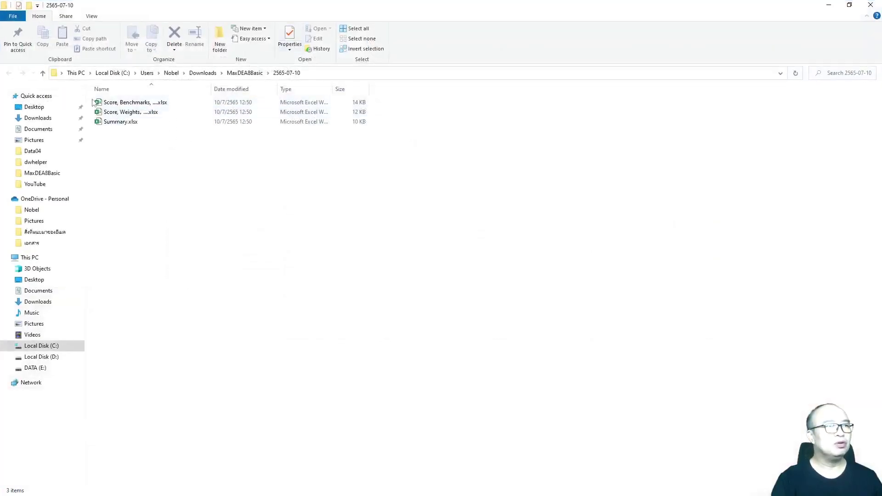
left_click(850, 5)
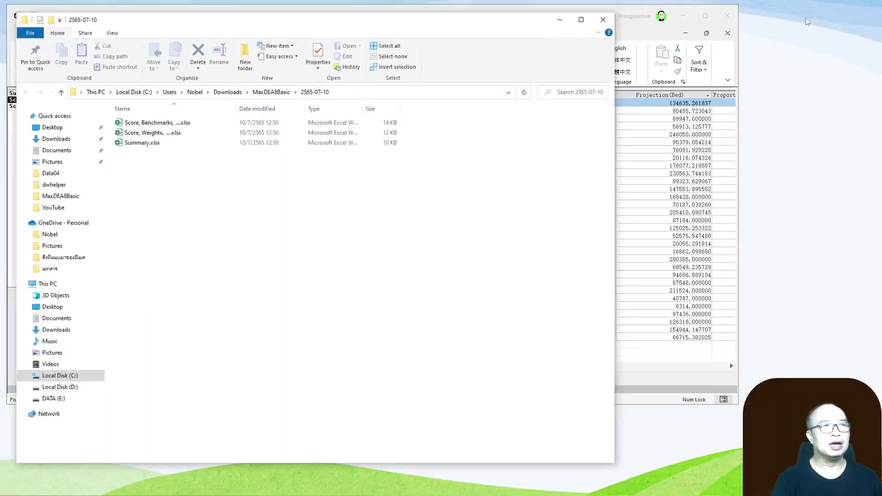
left_click(290, 107)
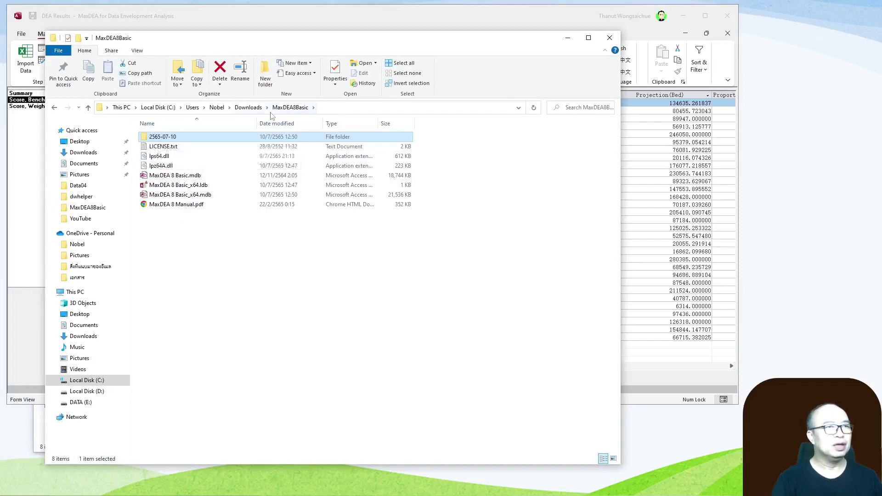
left_click(26, 165)
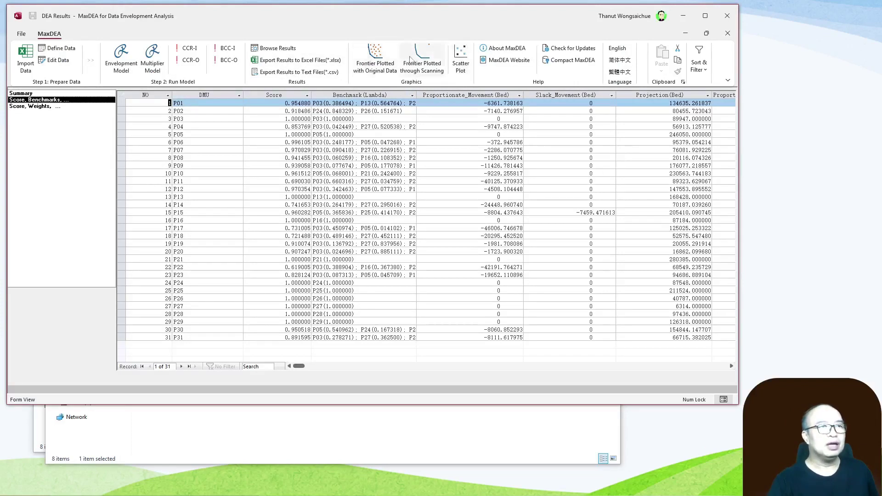
- Try to plot the frontier with the original data and through scanning
left_click(378, 57)
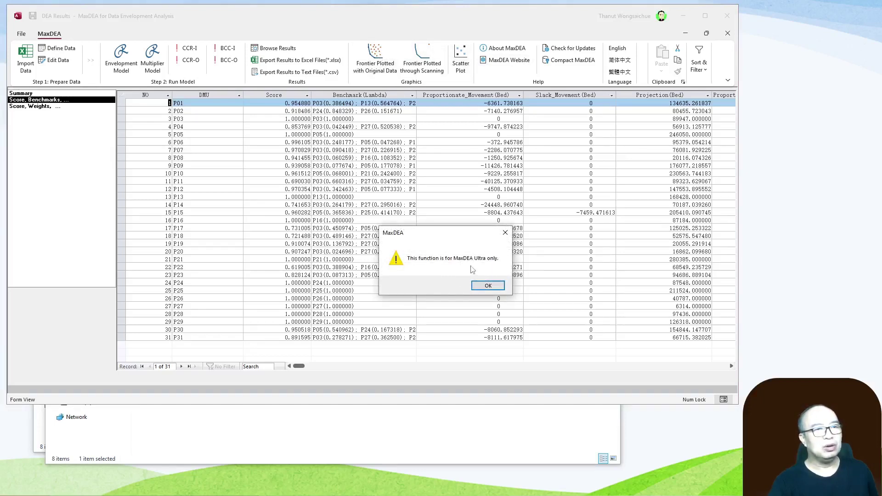
left_click(489, 286)
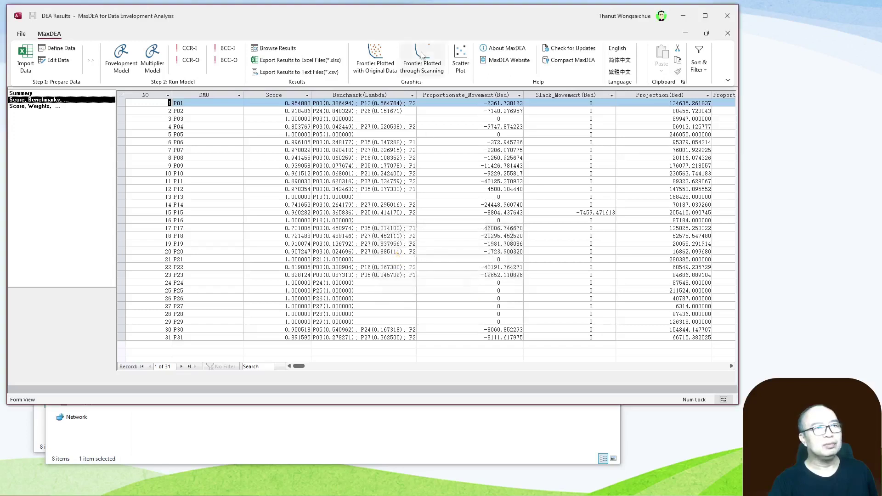
left_click(488, 286)
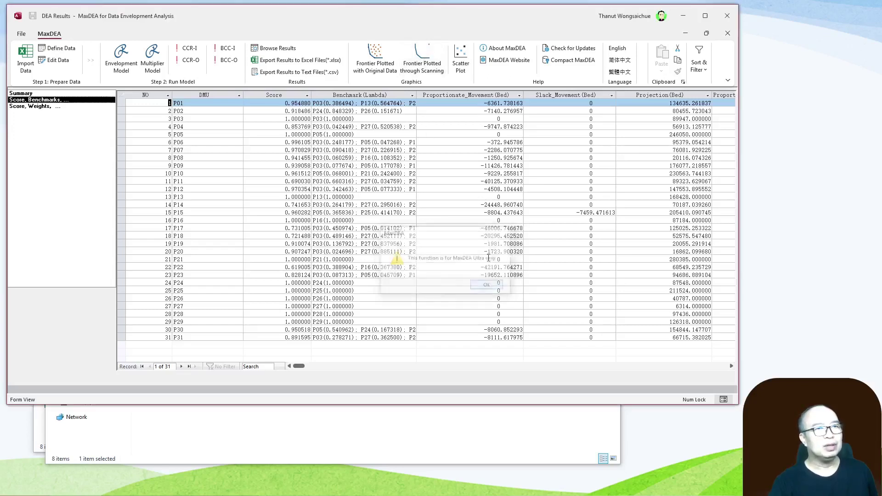
- Create a scatter plot for the current DEA results
left_click(460, 54)
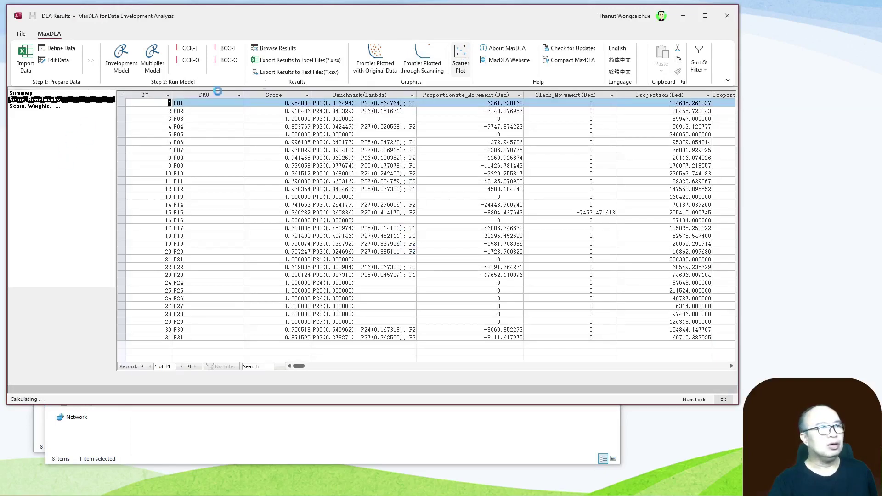